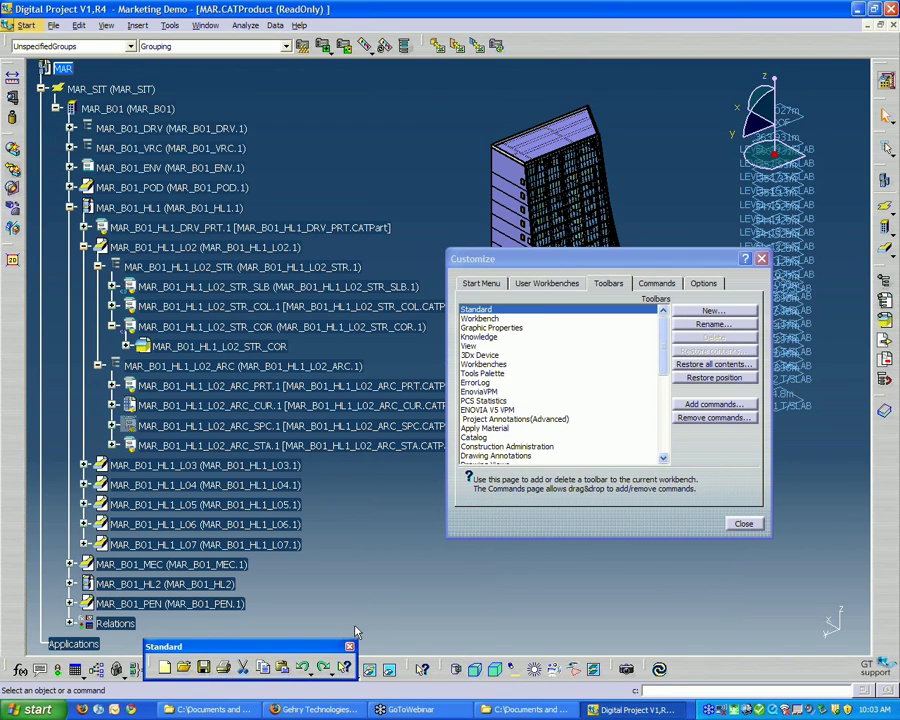
- Close the Customize dialog so the full tower model is visible with the Standard toolbar shown
{"action": "left_click", "coordinate": [745, 526]}
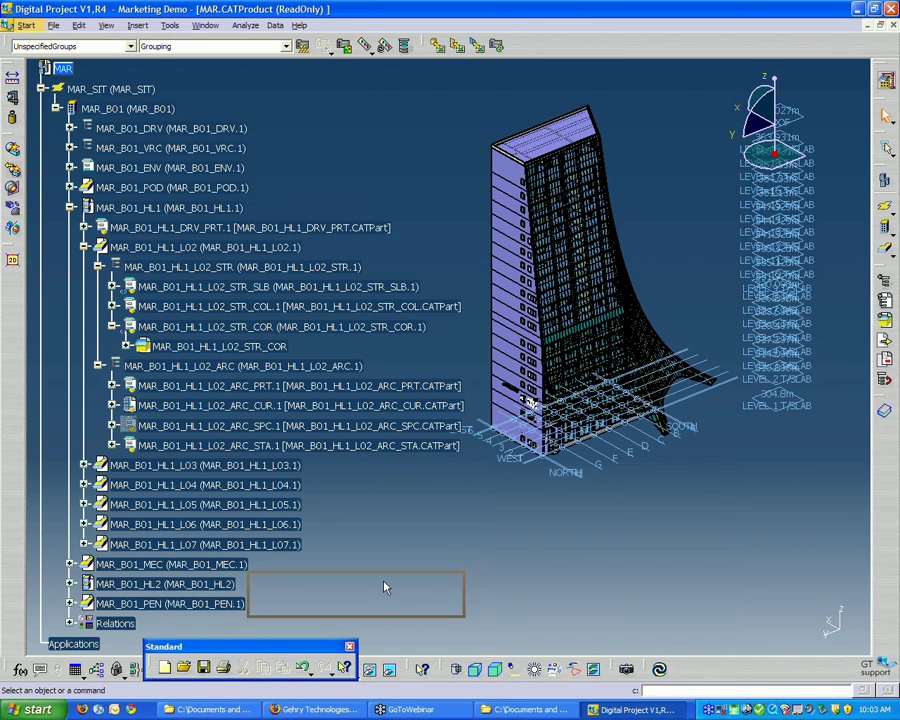
- Enable the Representation toolbar and move the floating Standard toolbar to the lower right, clear of the tree
{"action": "left_click_drag", "start_coordinate": [385, 587], "coordinate": [410, 616]}
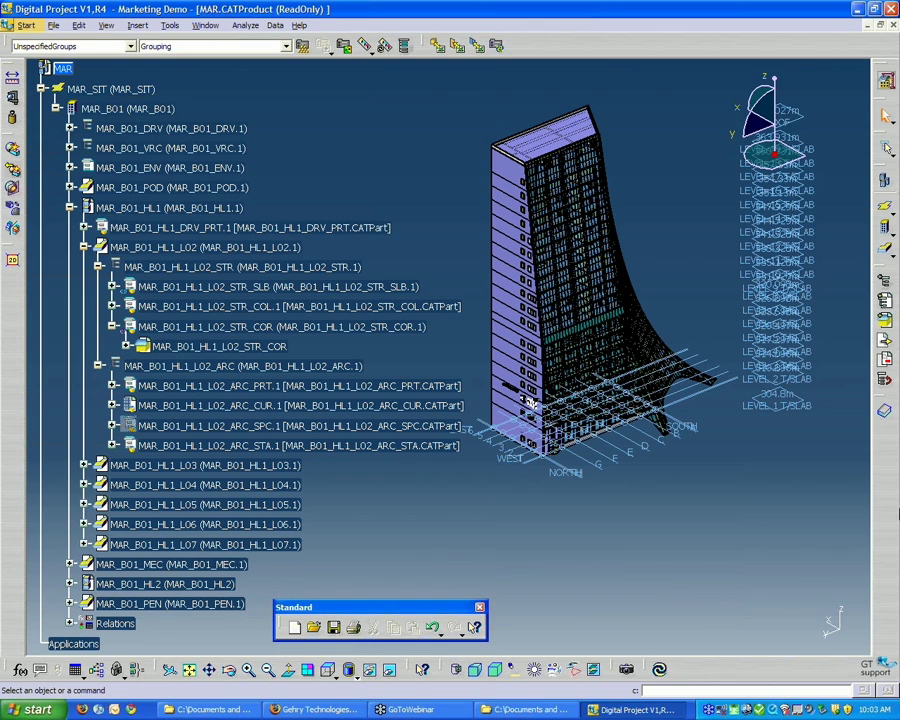
{"action": "right_click", "coordinate": [888, 500]}
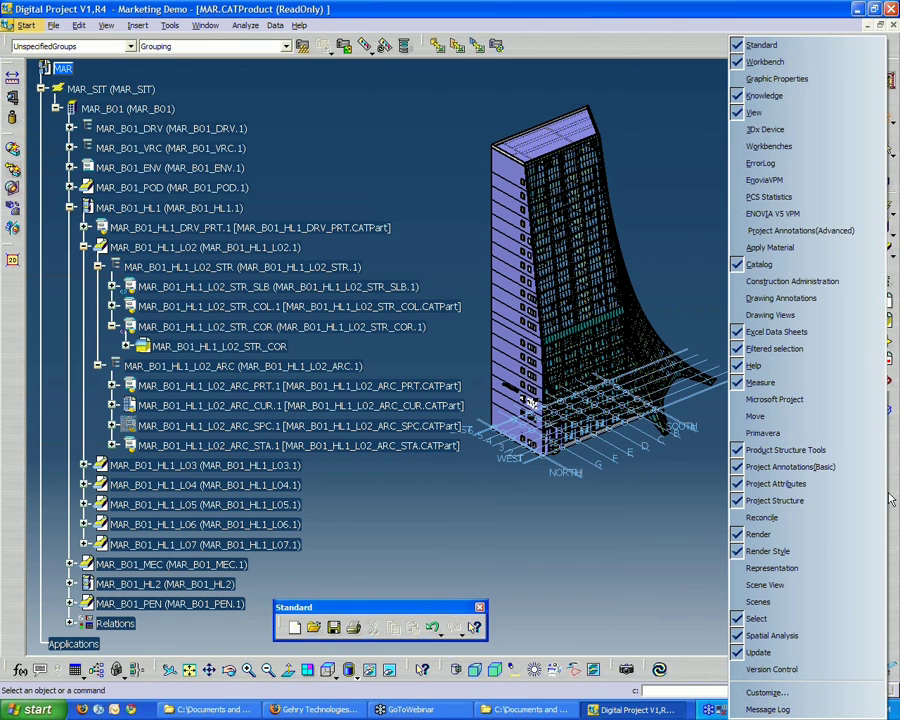
{"action": "left_click", "coordinate": [807, 568]}
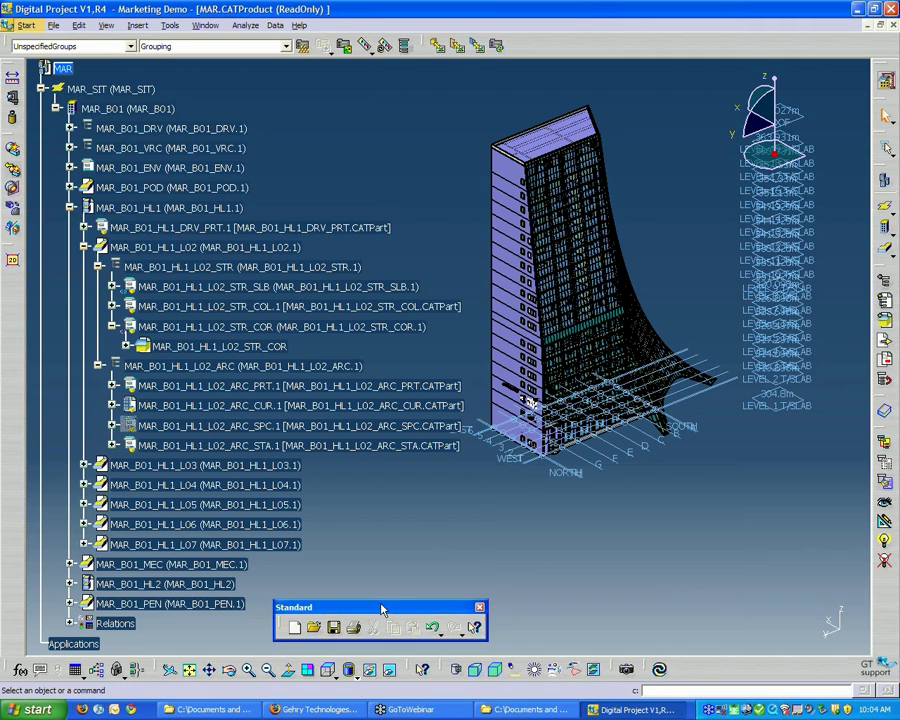
{"action": "left_click_drag", "start_coordinate": [374, 612], "coordinate": [649, 616]}
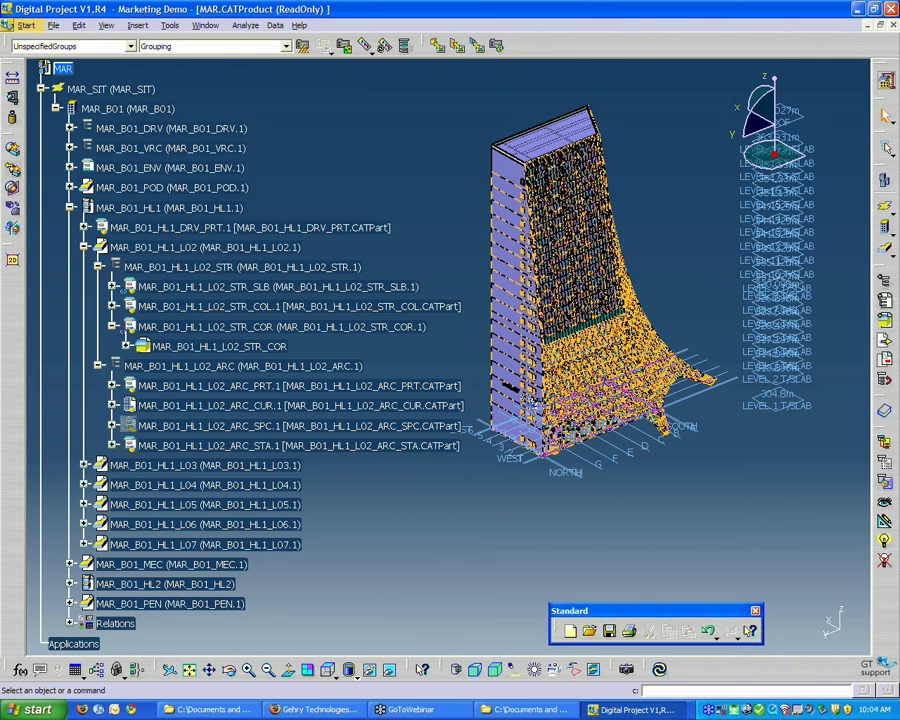
- Open the File menu showing save, Save Management and recent-file options
{"action": "left_click", "coordinate": [54, 26]}
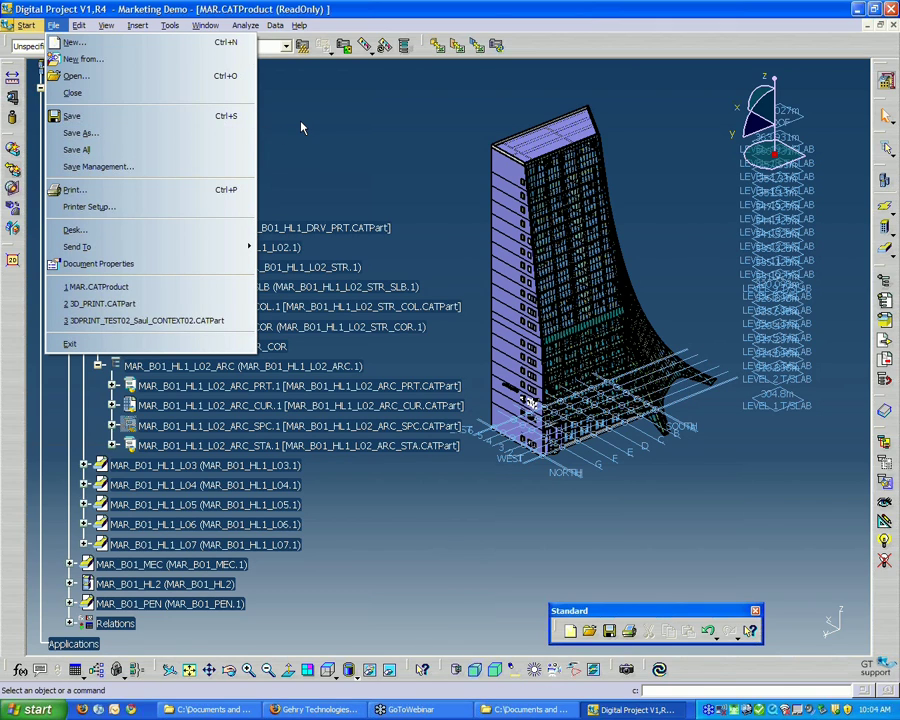
- Select the MAR_B01_HL1_L02_STR_COR part in the tree to load its data, then reopen the File menu
{"action": "key", "text": "Escape"}
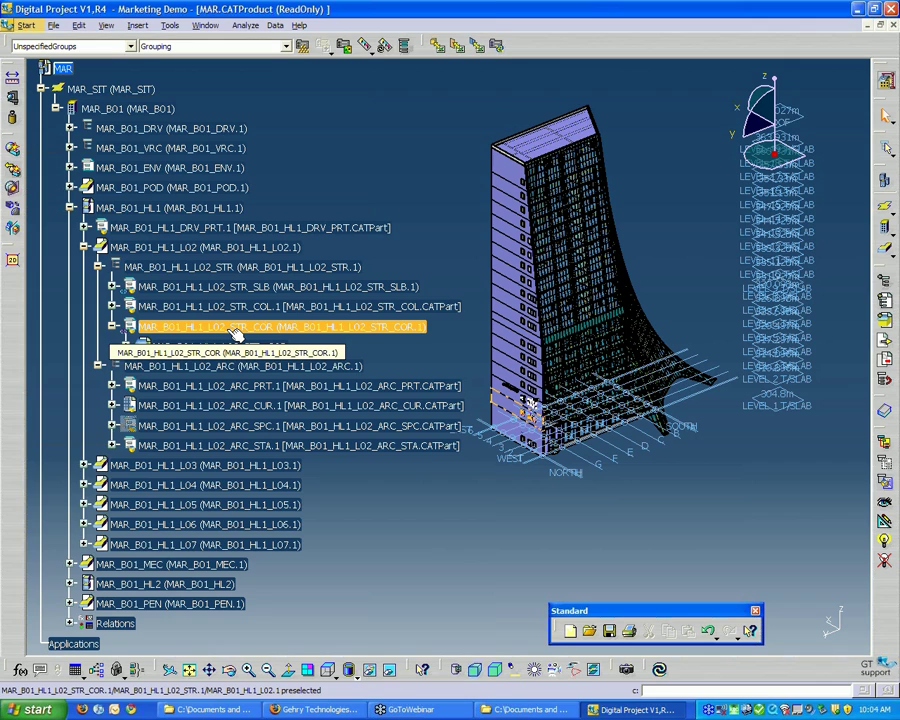
{"action": "left_click", "coordinate": [237, 333]}
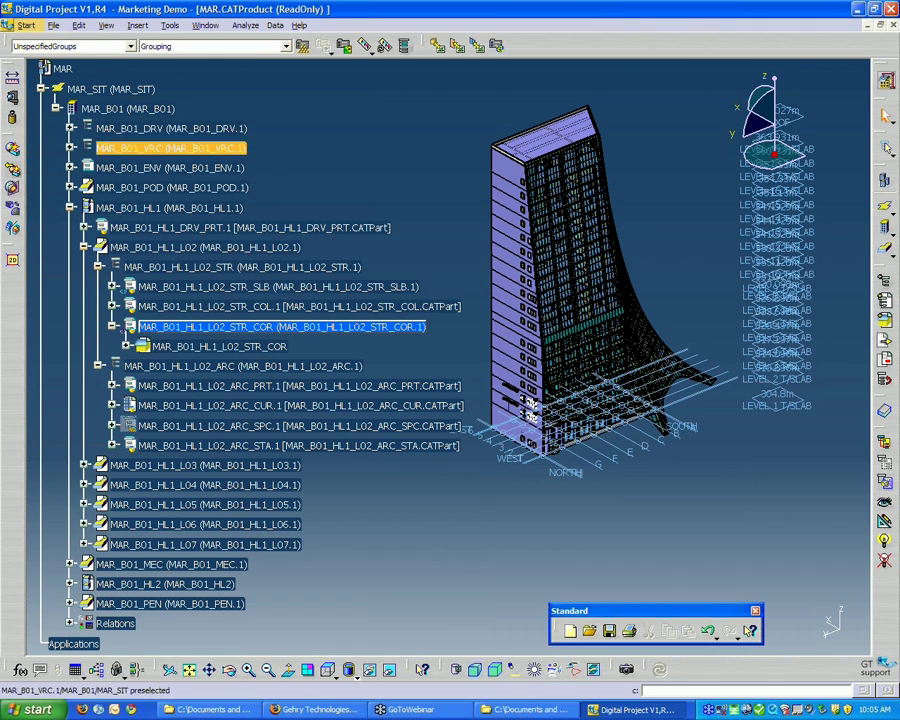
{"action": "left_click", "coordinate": [53, 25]}
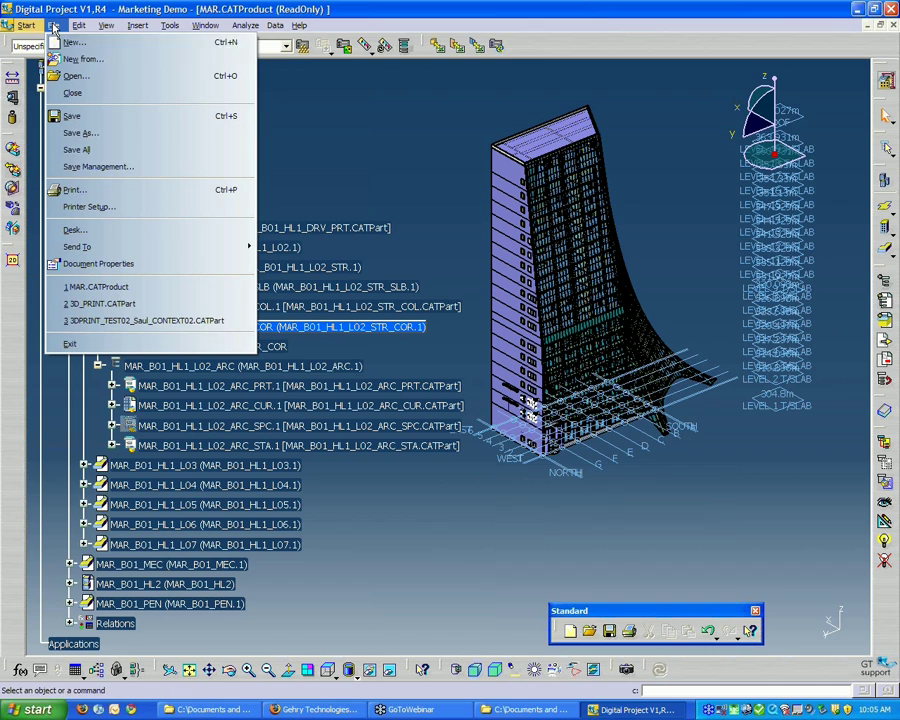
- Open an enlarged Save Management dialog and review the MAR_B01_PEN and read-only MAR.CATProduct entries
{"action": "left_click", "coordinate": [67, 167]}
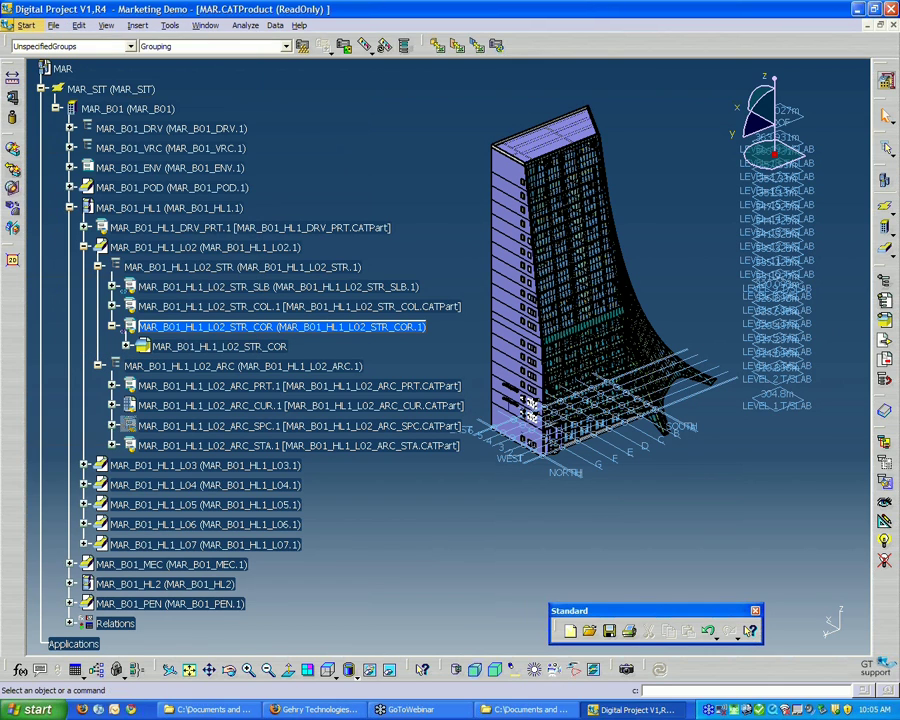
{"action": "left_click_drag", "start_coordinate": [308, 185], "coordinate": [277, 115]}
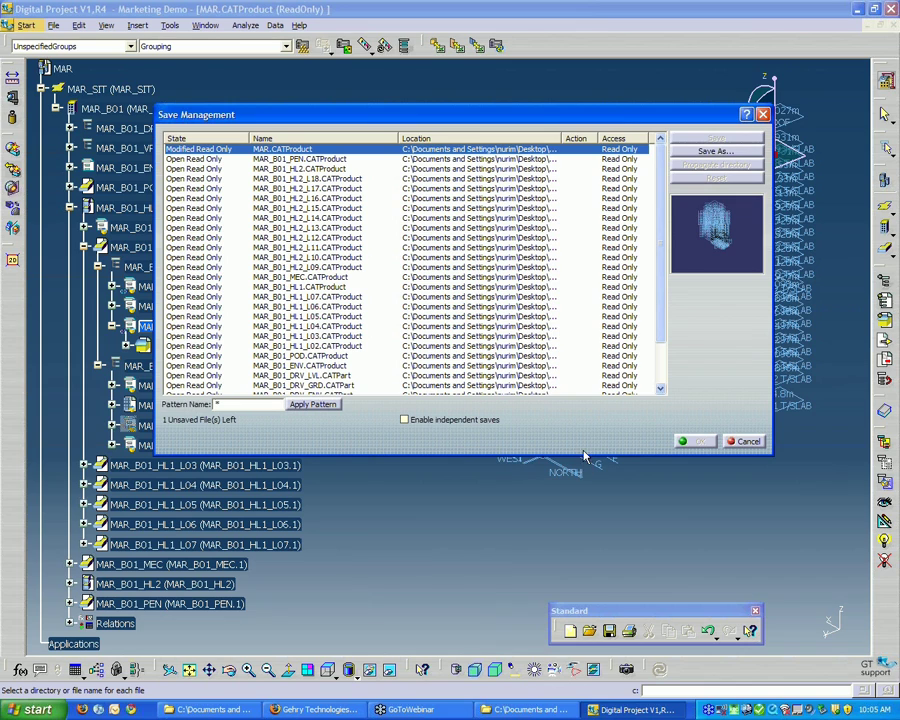
{"action": "left_click_drag", "start_coordinate": [590, 458], "coordinate": [594, 563]}
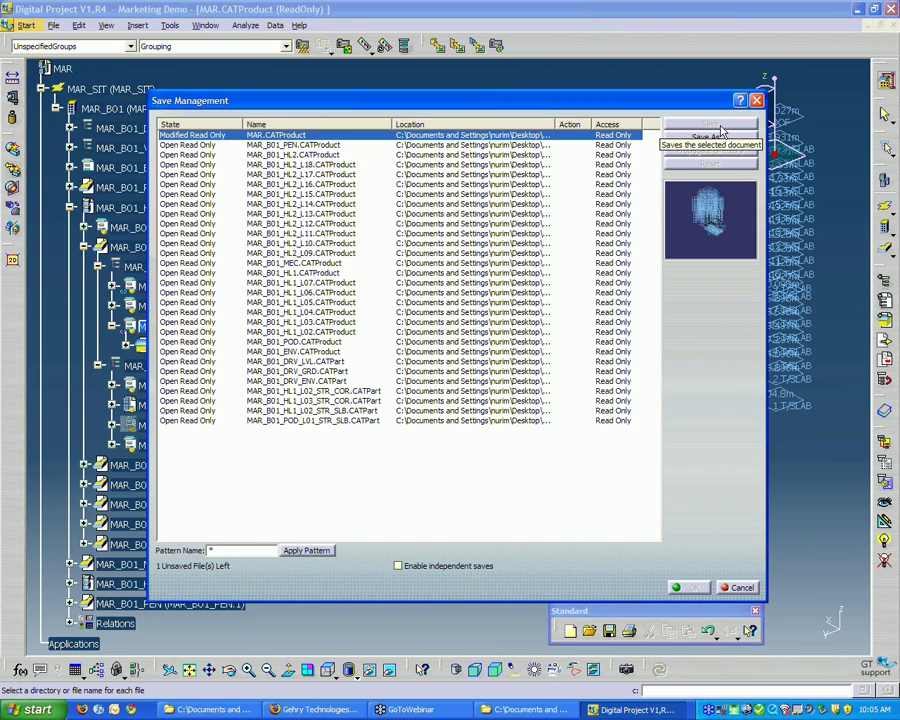
{"action": "left_click", "coordinate": [230, 145]}
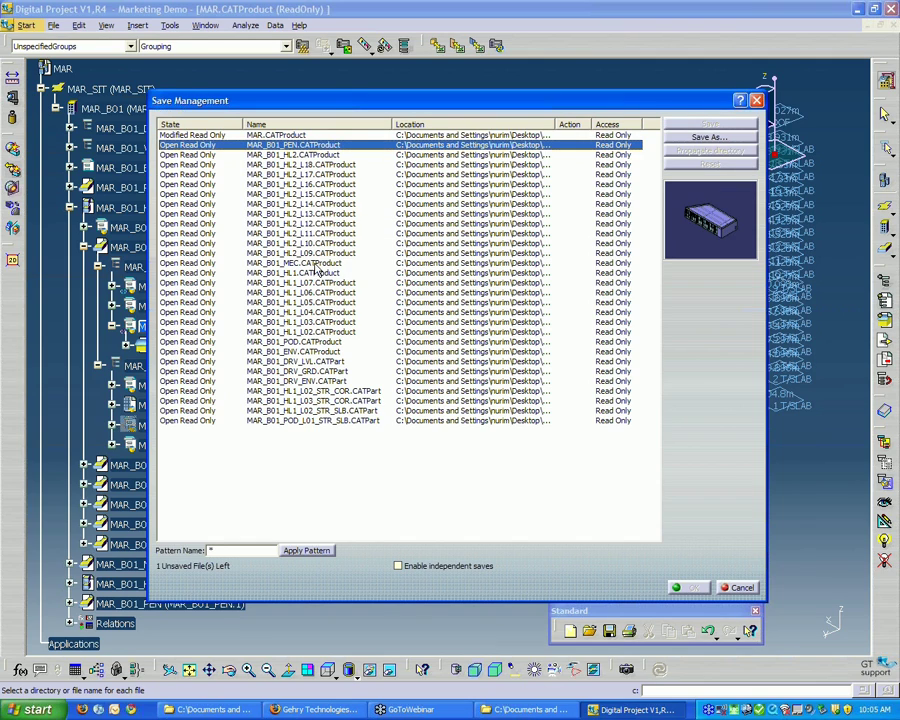
{"action": "left_click", "coordinate": [225, 135]}
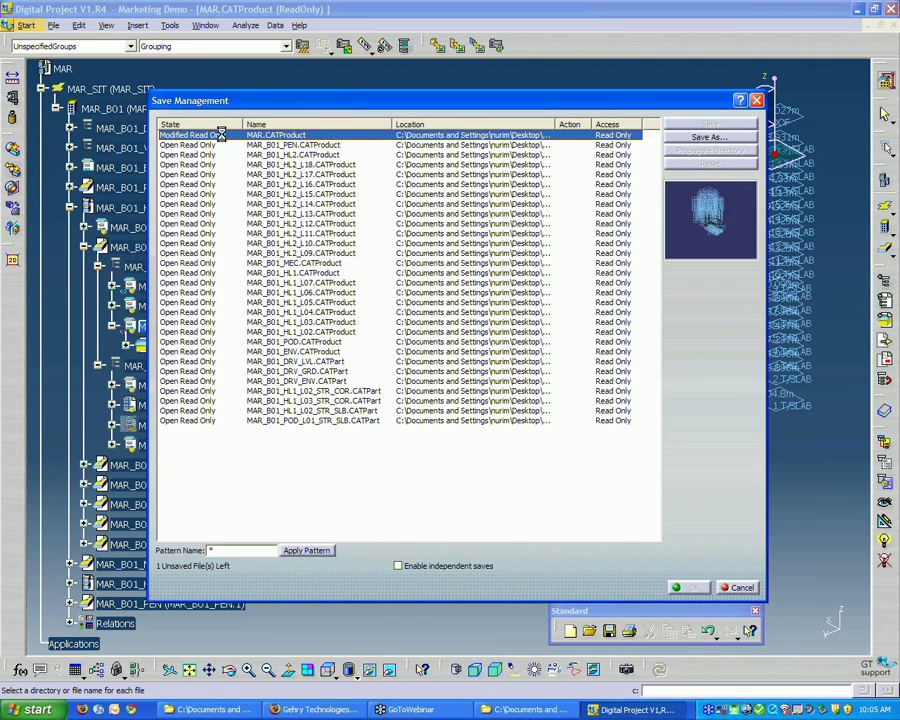
{"action": "left_click", "coordinate": [738, 588]}
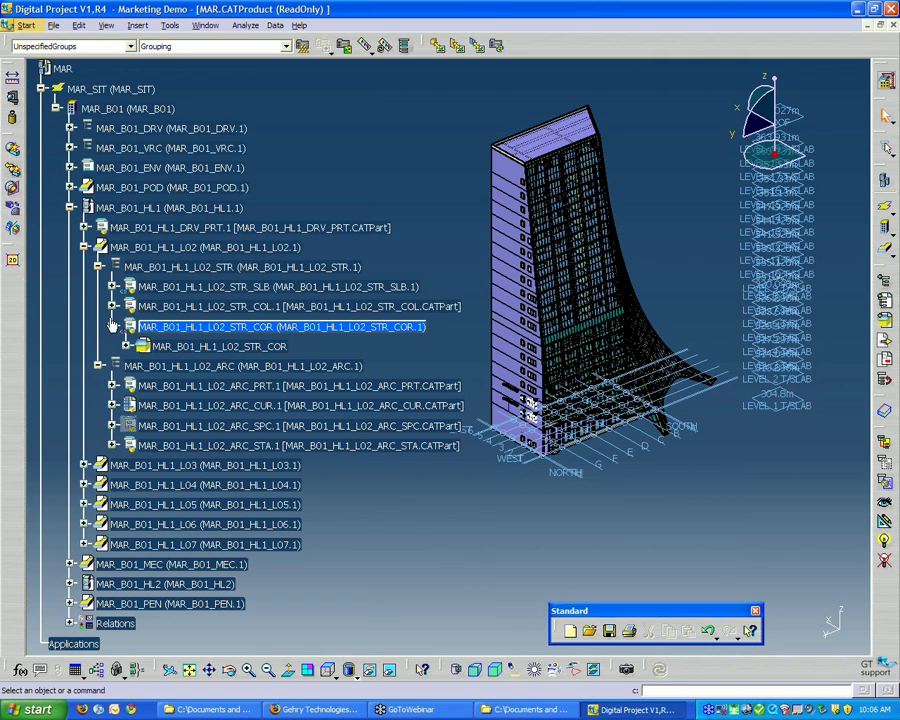
{"action": "left_click", "coordinate": [97, 267]}
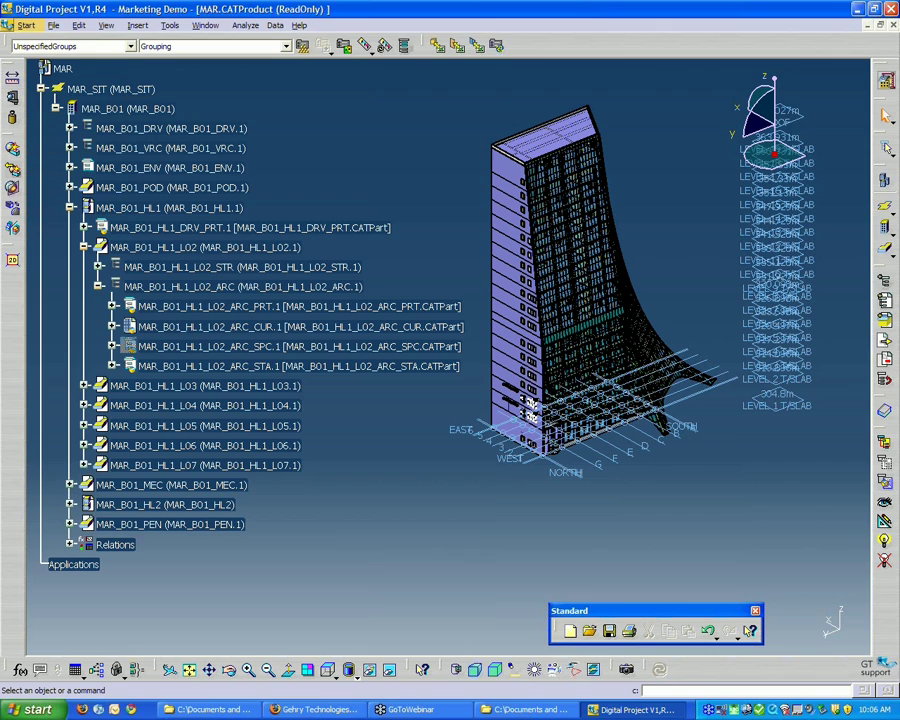
{"action": "left_click", "coordinate": [99, 287]}
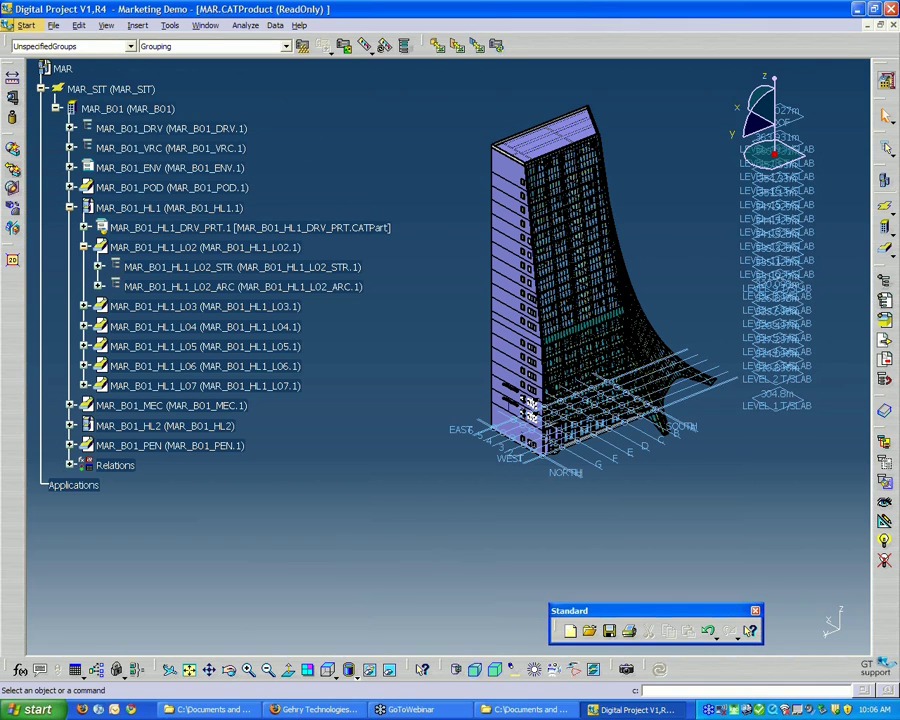
{"action": "left_click", "coordinate": [78, 26]}
{"action": "key", "text": "Escape"}
{"action": "scroll", "coordinate": [298, 207], "scroll_direction": "up", "scroll_amount": 2}
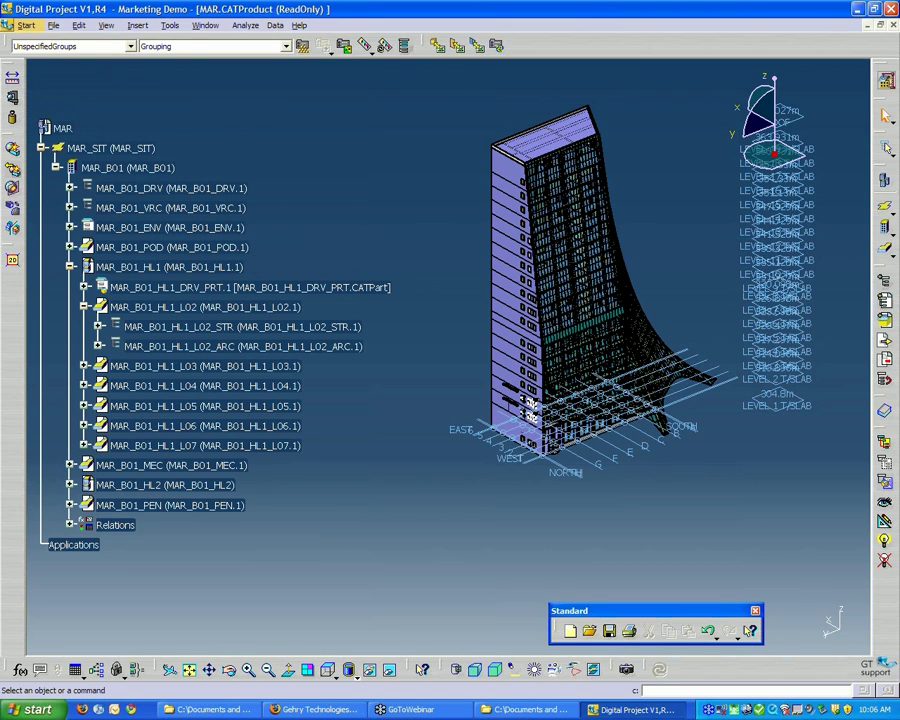
{"action": "scroll", "coordinate": [291, 168], "scroll_direction": "down", "scroll_amount": 2}
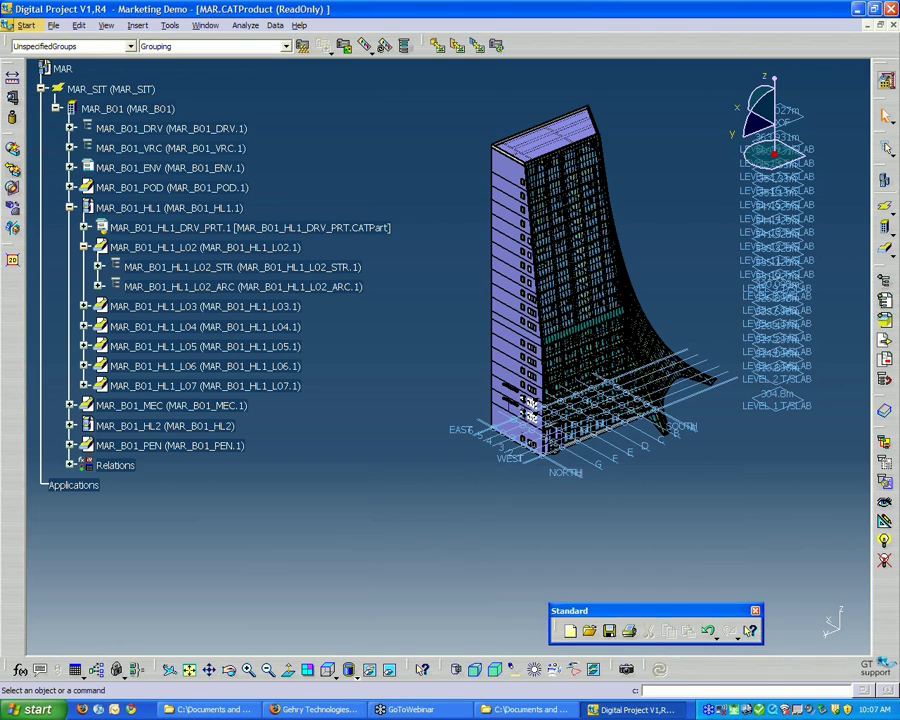
{"action": "scroll", "coordinate": [170, 300], "scroll_direction": "up", "scroll_amount": 3}
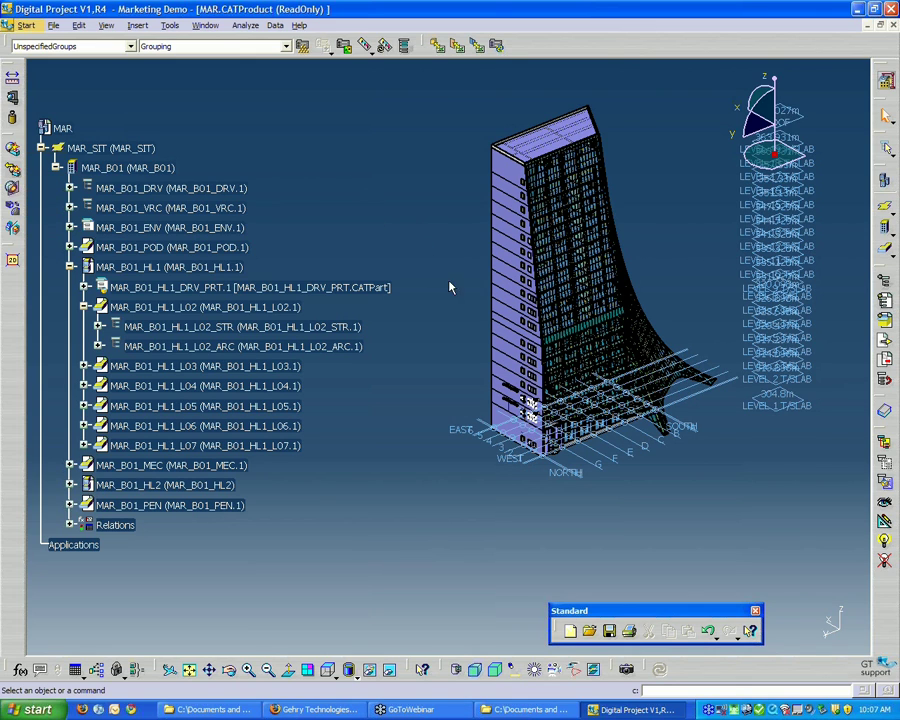
- Expand MAR_B01_HL1_L03 and its L03_STR branch to list the SLB.1, COL.1 and COR.1 parts
{"action": "middle_click_drag", "start_coordinate": [671, 538], "coordinate": [632, 541]}
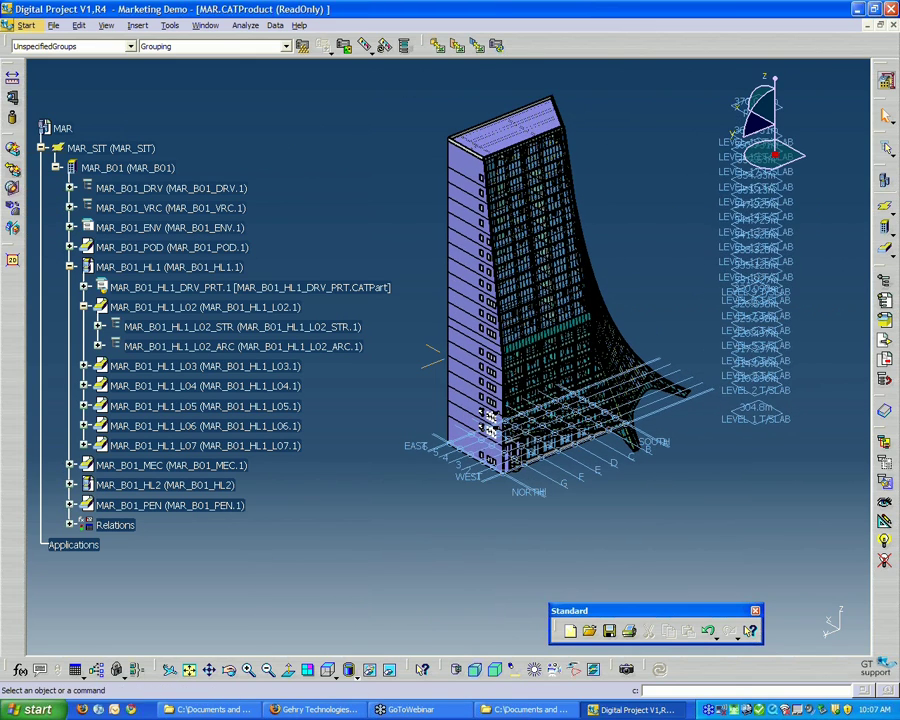
{"action": "middle_click_drag", "start_coordinate": [661, 290], "coordinate": [636, 322]}
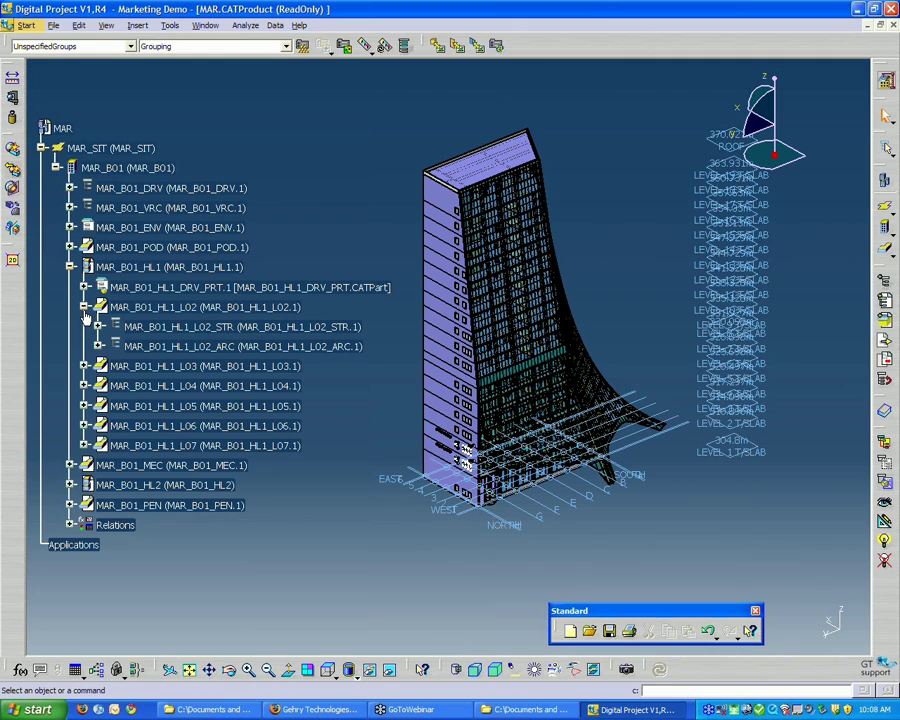
{"action": "left_click", "coordinate": [84, 366]}
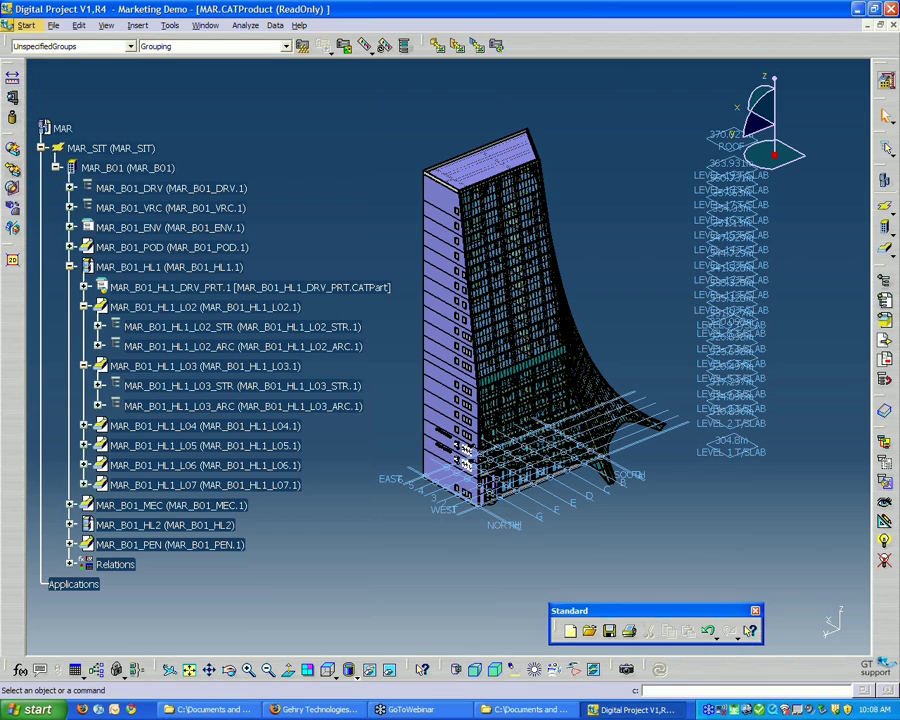
{"action": "left_click", "coordinate": [99, 386]}
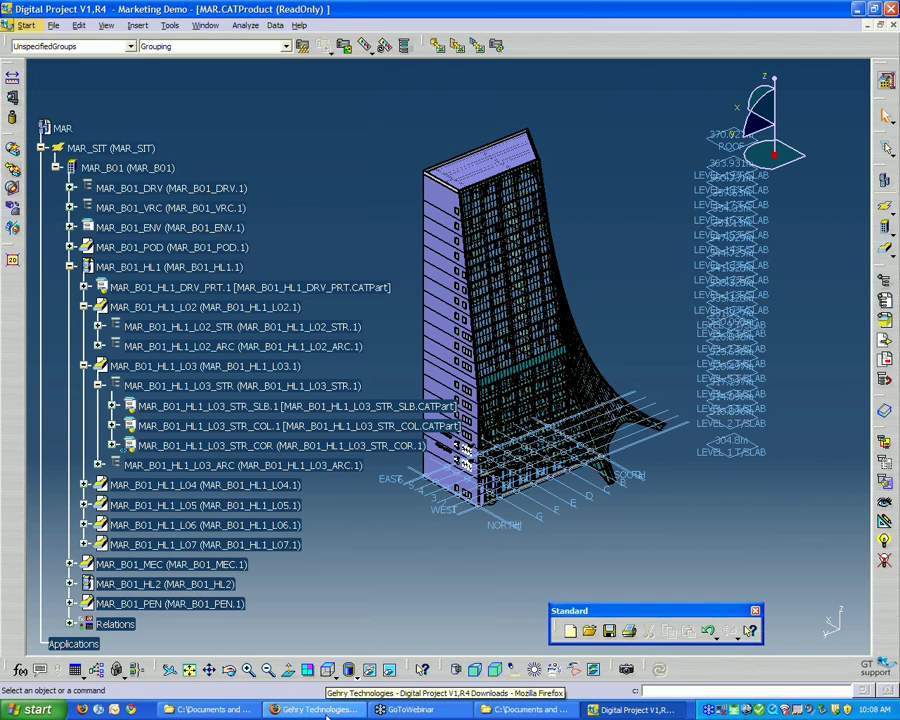
- In Firefox, go from the downloads page to the Gehry Technologies home page, then the gtwiki Main Page
{"action": "left_click", "coordinate": [326, 710]}
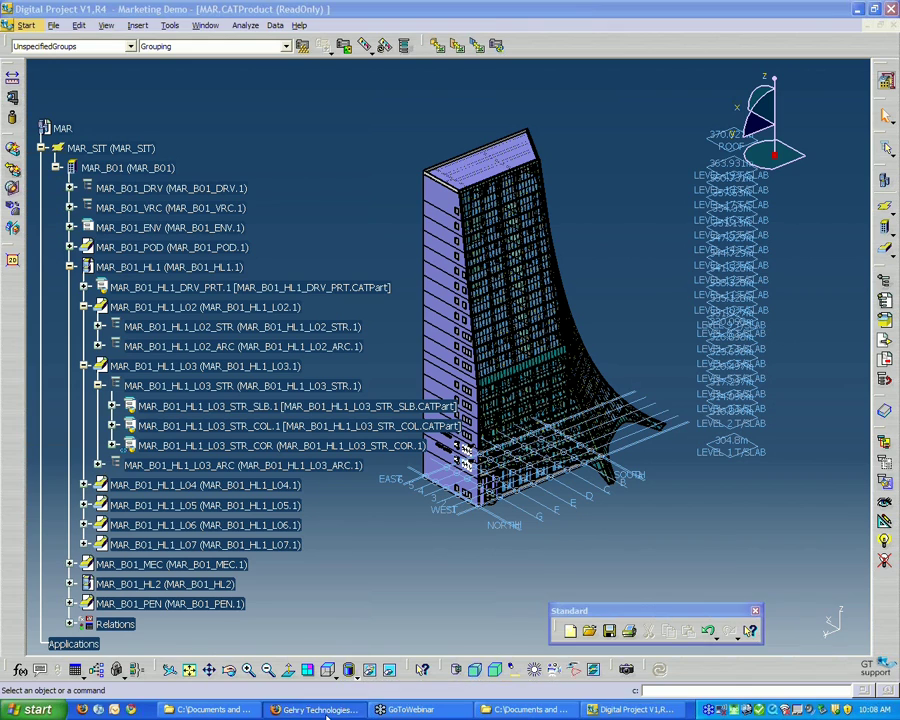
{"action": "scroll", "coordinate": [651, 364], "scroll_direction": "up", "scroll_amount": 4}
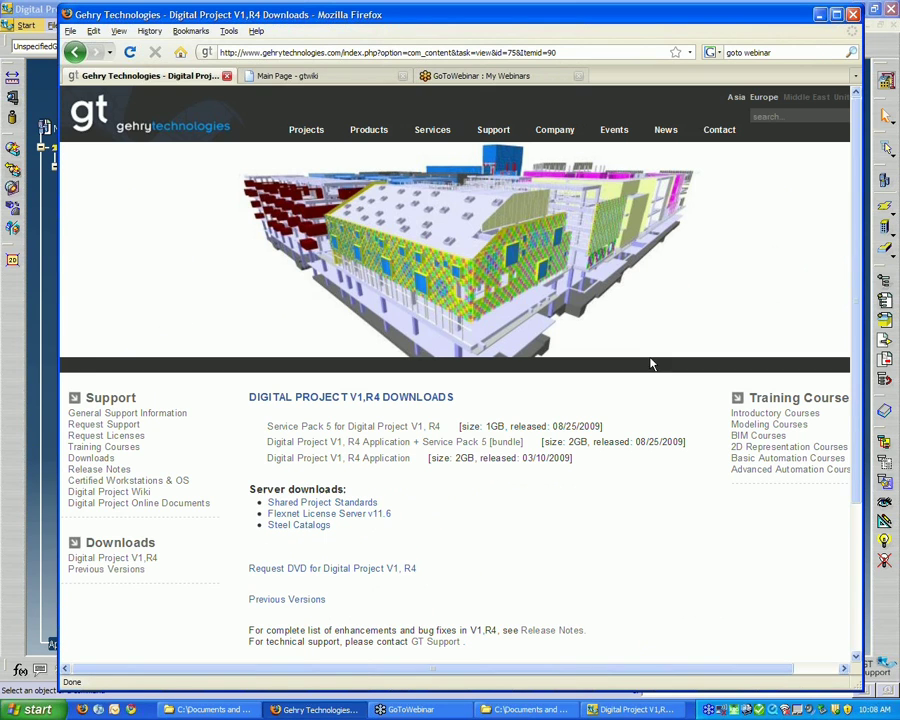
{"action": "left_click", "coordinate": [118, 117]}
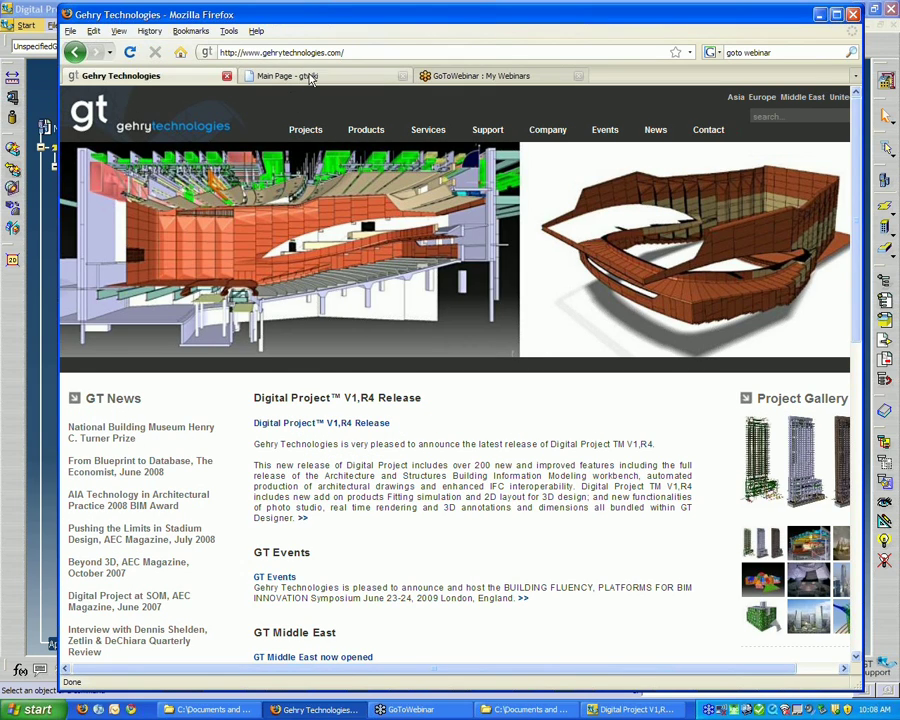
{"action": "left_click", "coordinate": [362, 80]}
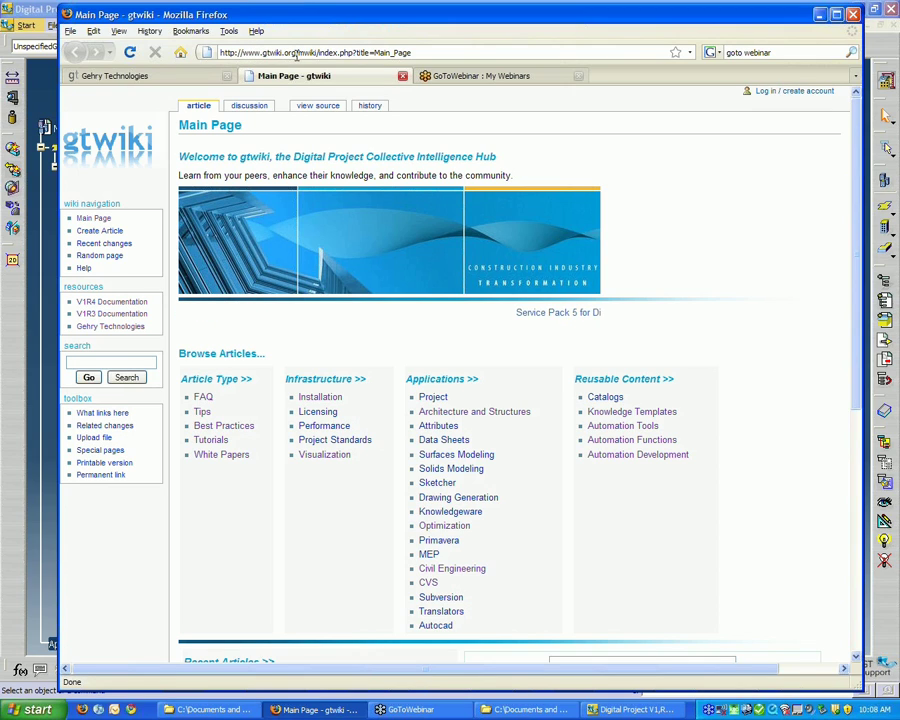
{"action": "left_click_drag", "start_coordinate": [297, 53], "coordinate": [242, 53]}
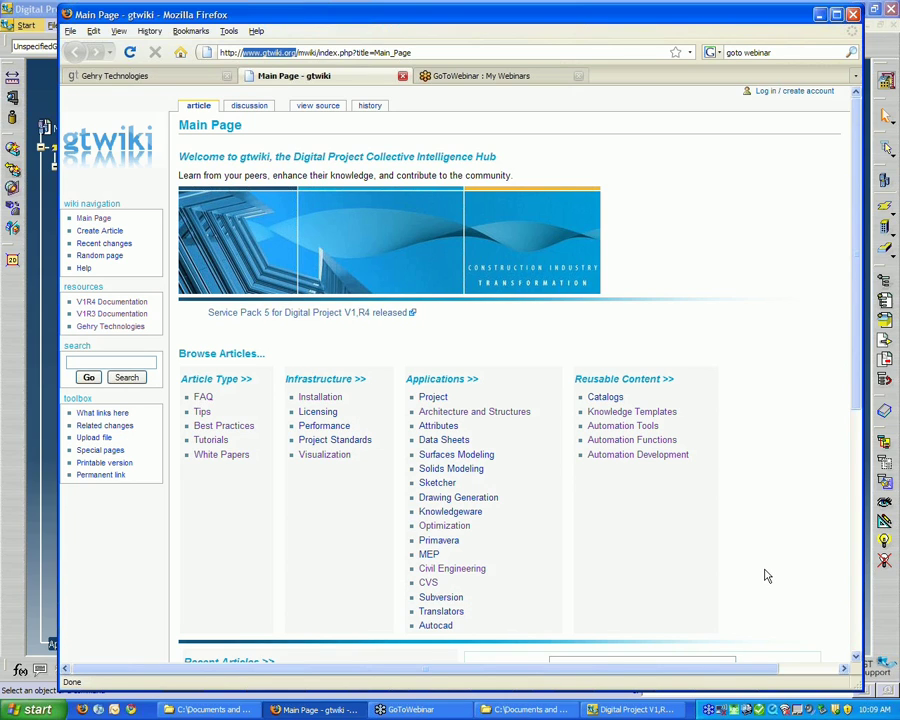
{"action": "scroll", "coordinate": [767, 576], "scroll_direction": "down", "scroll_amount": 3}
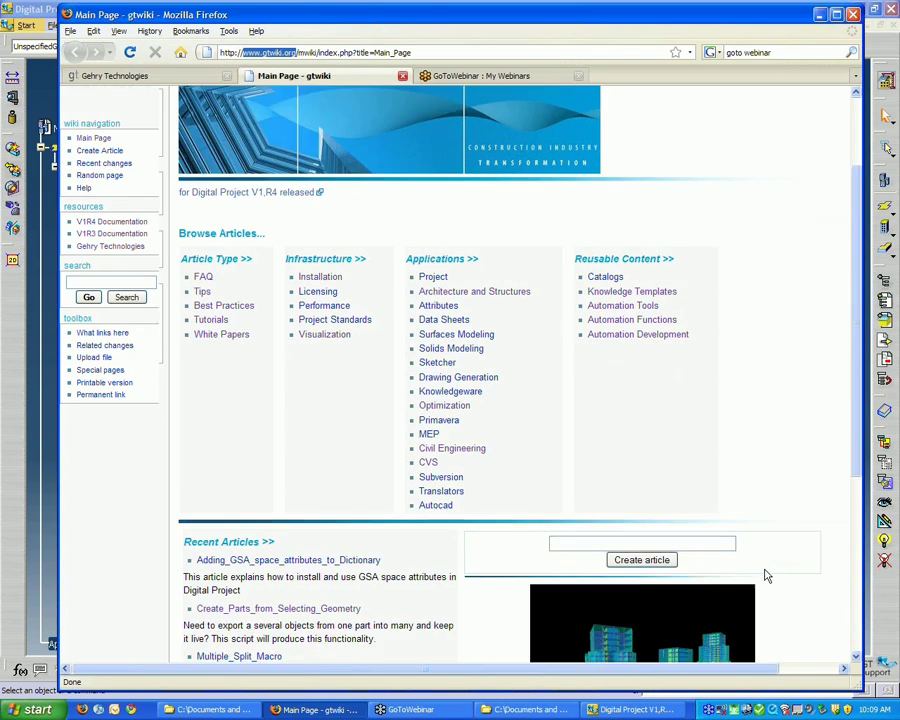
{"action": "scroll", "coordinate": [767, 576], "scroll_direction": "down", "scroll_amount": 3}
{"action": "scroll", "coordinate": [767, 576], "scroll_direction": "up", "scroll_amount": 6}
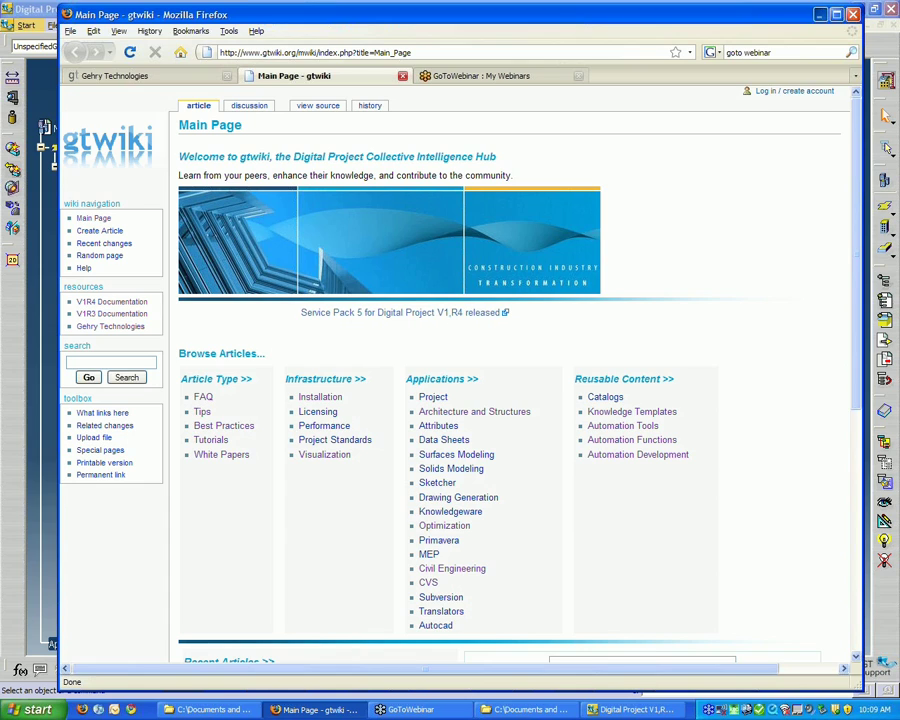
- Minimize Firefox to bring Digital Project's MAR model and expanded L03 tree back to front
{"action": "left_click", "coordinate": [820, 14]}
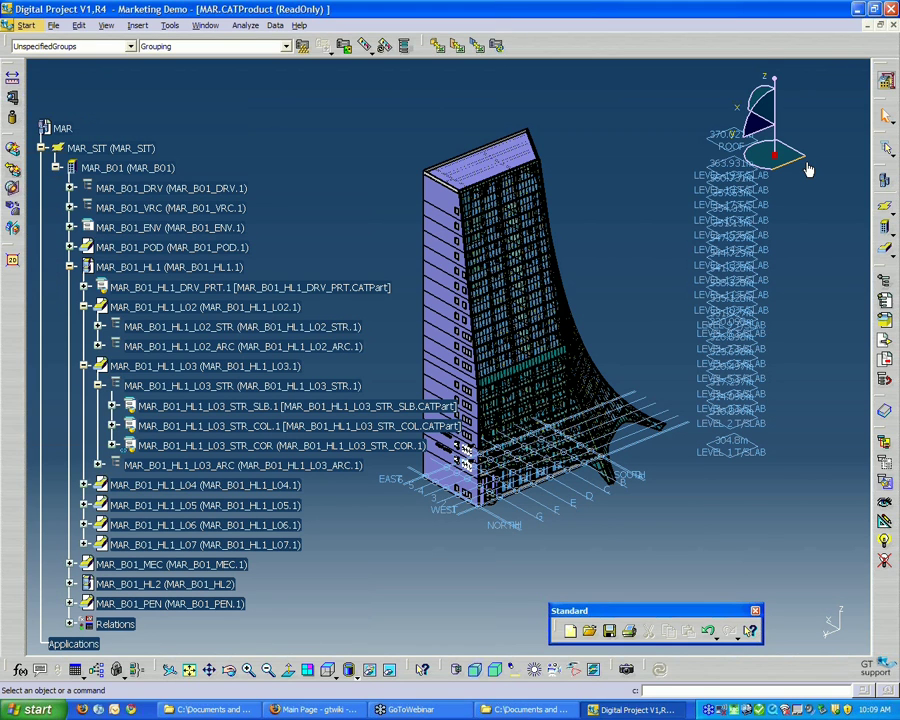